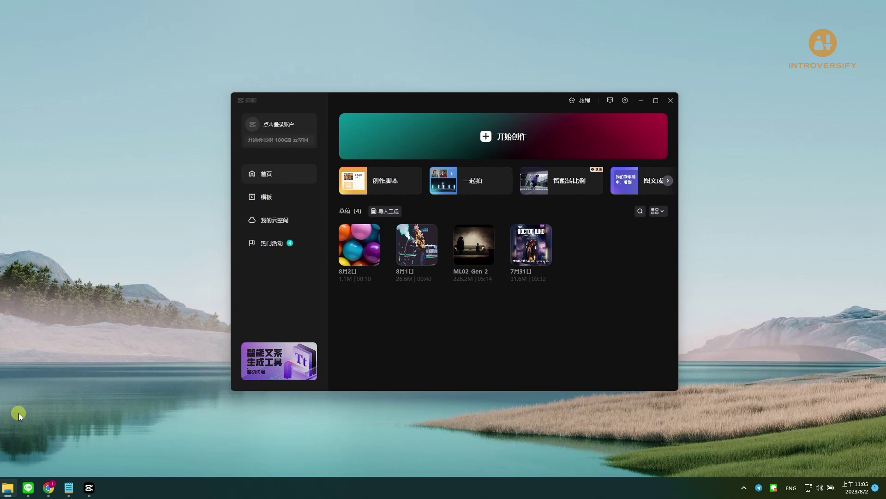
Step: Switch to the browser and upload the downloaded introversify PNG to Upscale.media
{"action": "key", "text": "alt+Tab"}
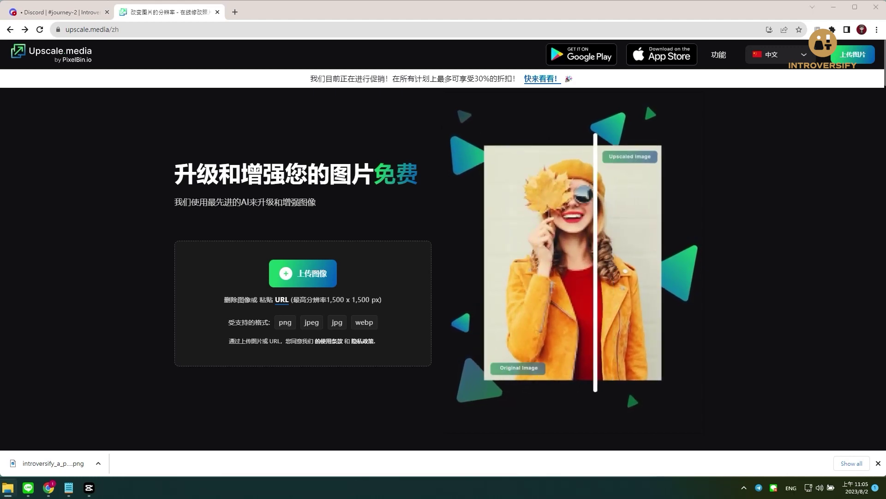
{"action": "left_click_drag", "start_coordinate": [53, 463], "coordinate": [554, 229]}
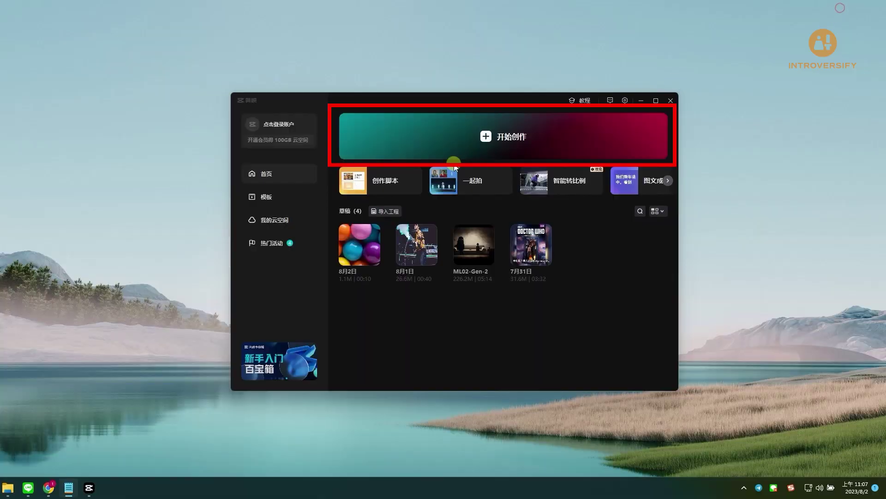
Step: Start a new project in the video editor and import the four zoom-test images, numbered 15 to 18
{"action": "left_click", "coordinate": [522, 138]}
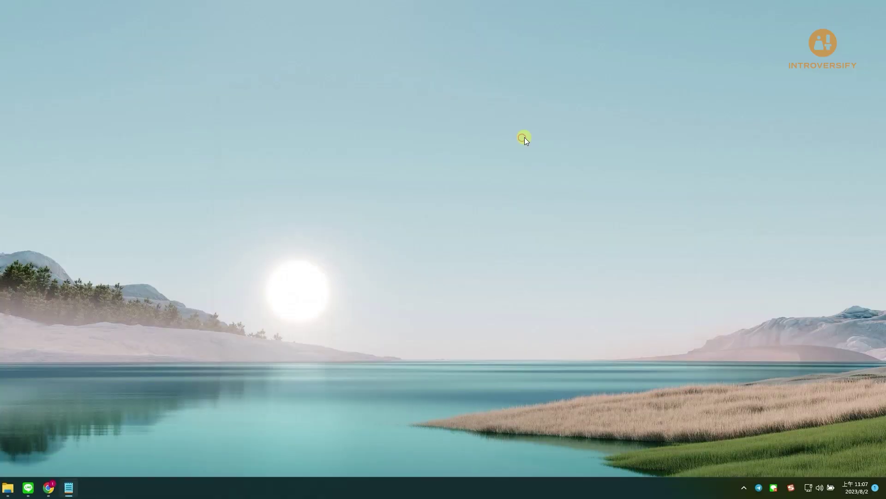
{"action": "left_click_drag", "start_coordinate": [154, 20], "coordinate": [303, 9]}
{"action": "left_click_drag", "start_coordinate": [0, 208], "coordinate": [212, 197]}
{"action": "left_click", "coordinate": [254, 198]}
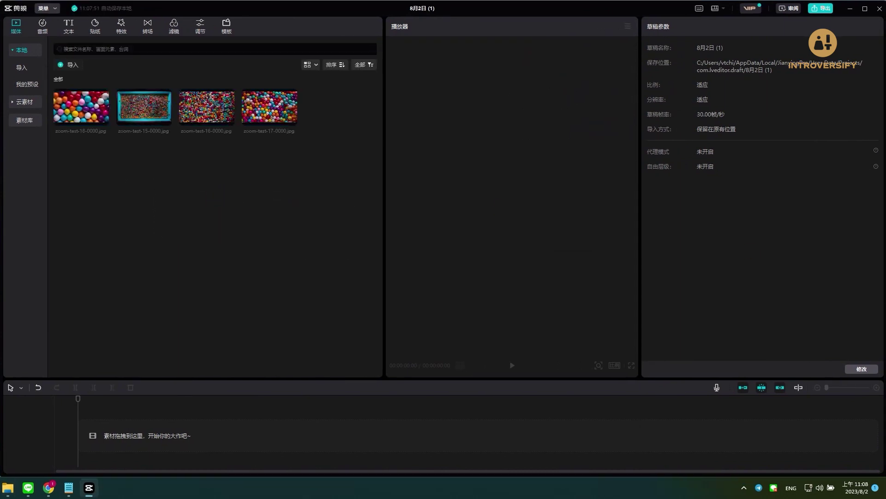
Step: Place zoom-test-15-0000.jpg on the timeline and add a scale keyframe at its first frame
{"action": "key", "text": "alt+Tab"}
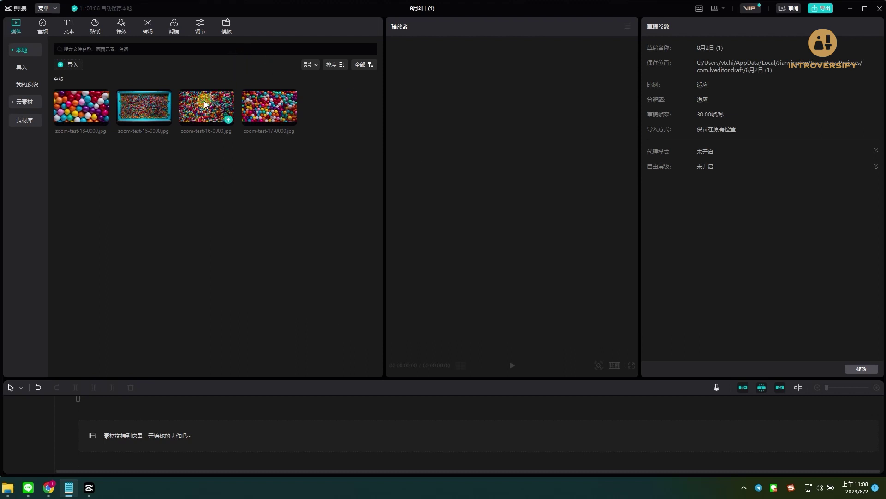
{"action": "left_click_drag", "start_coordinate": [124, 102], "coordinate": [82, 450]}
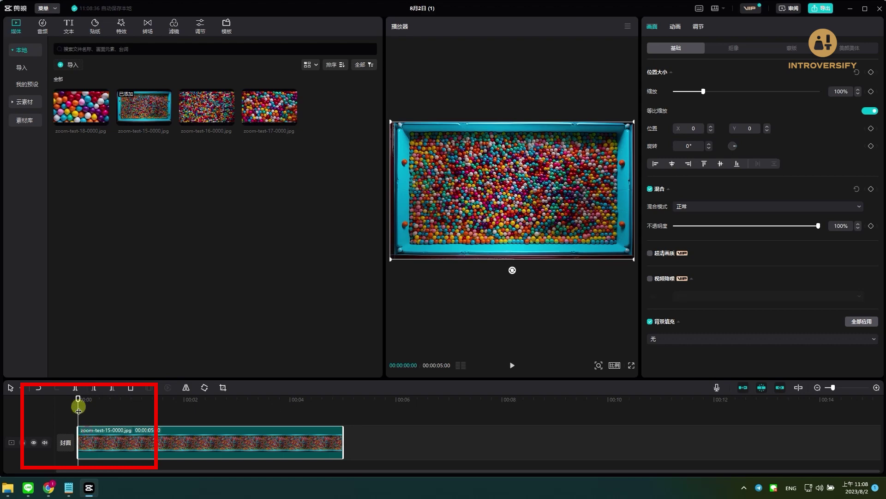
{"action": "left_click_drag", "start_coordinate": [78, 399], "coordinate": [54, 406]}
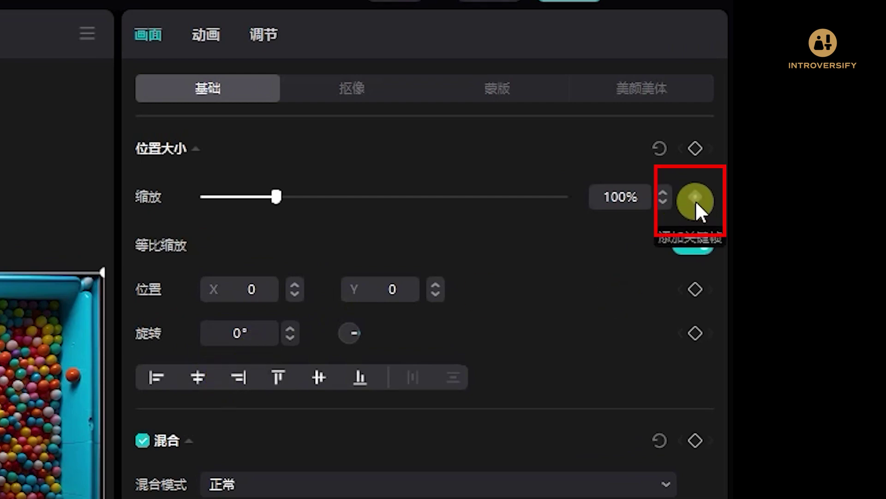
{"action": "left_click", "coordinate": [695, 198]}
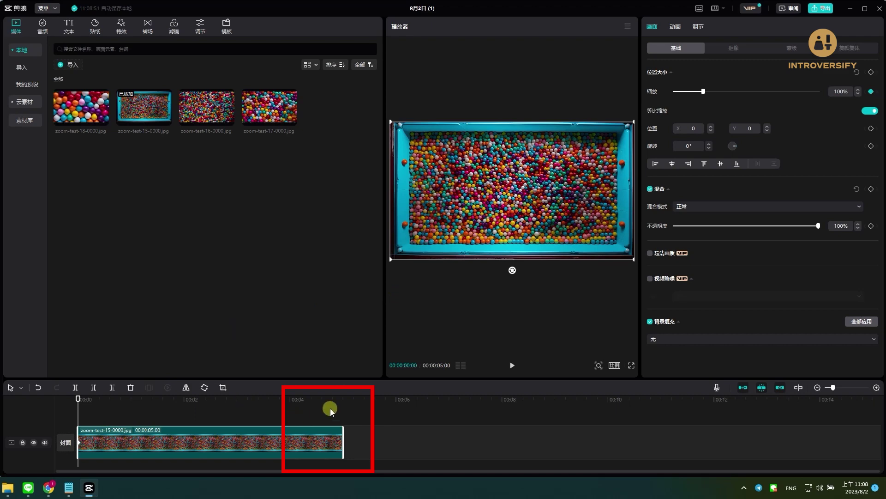
Step: Add a scale keyframe at the end of the zoom-test-15 clip and set its scale to 200%
{"action": "left_click", "coordinate": [347, 408]}
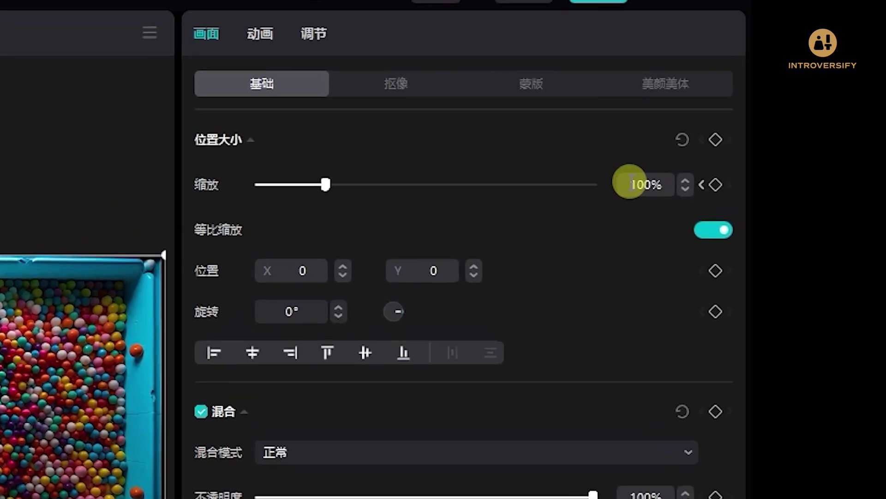
{"action": "left_click", "coordinate": [836, 91]}
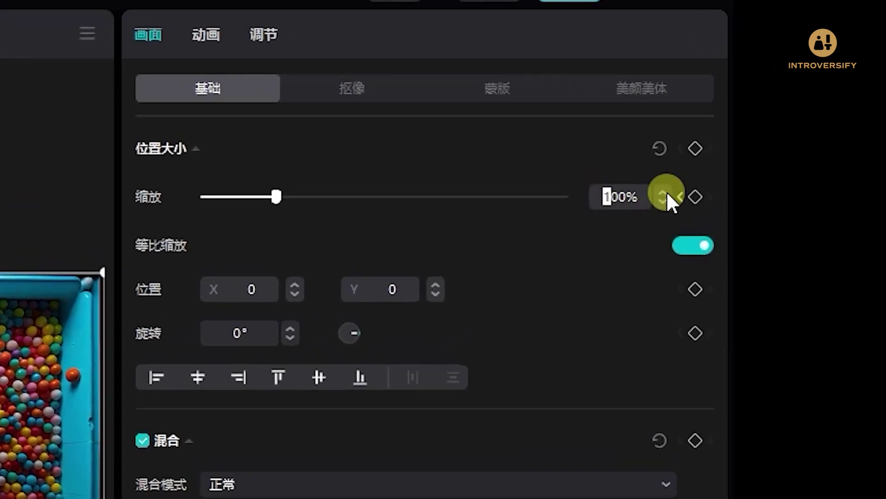
{"action": "left_click", "coordinate": [694, 197]}
{"action": "left_click_drag", "start_coordinate": [606, 198], "coordinate": [614, 201]}
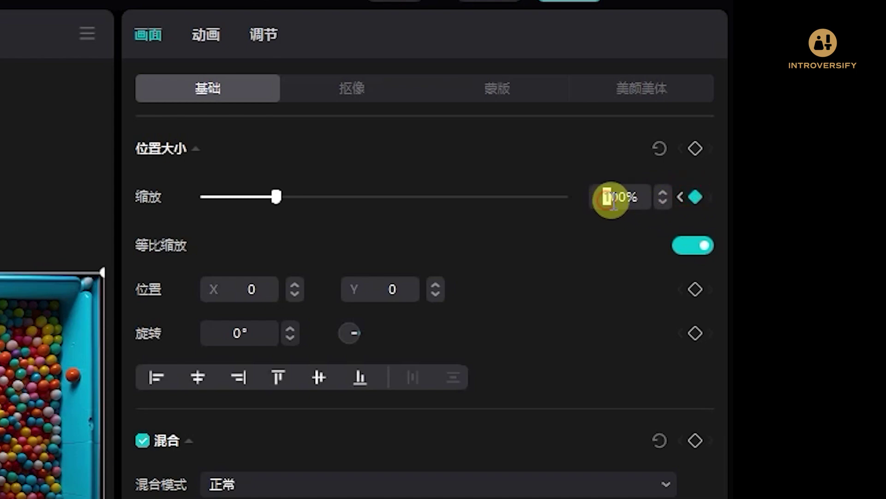
{"action": "type", "text": "2"}
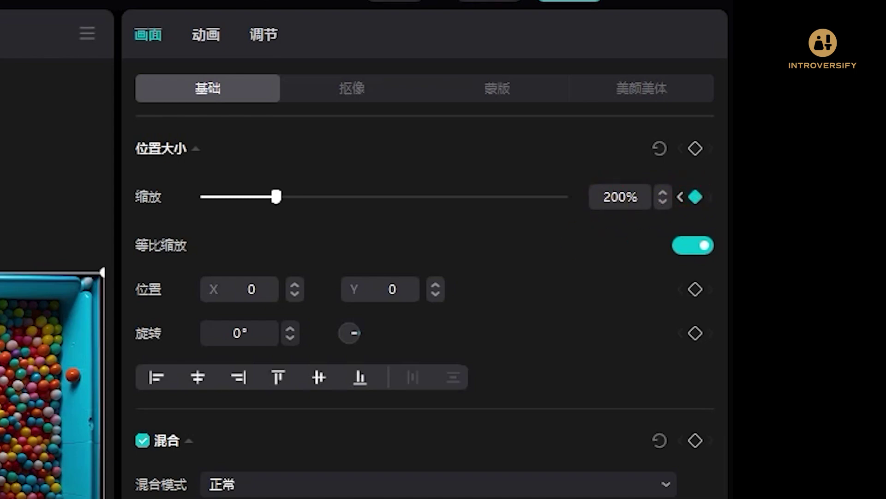
{"action": "key", "text": "Return"}
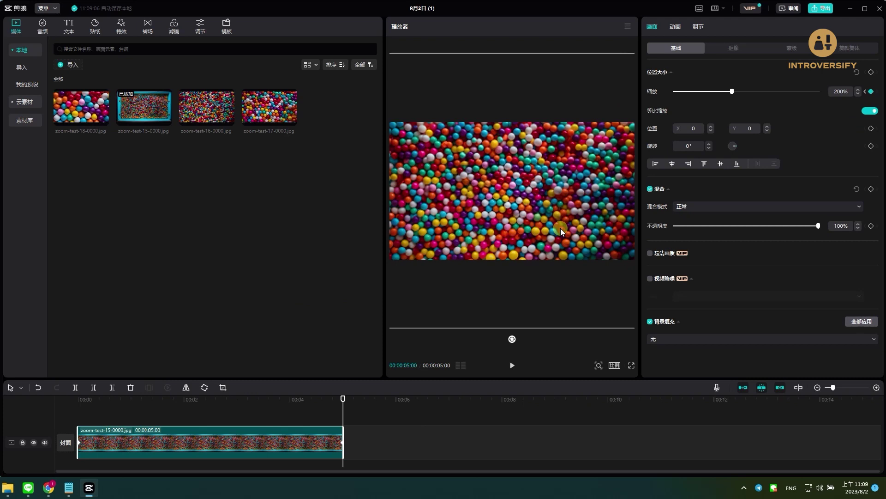
Step: Preview the zoom-in animation of the zoom-test-15 clip
{"action": "left_click", "coordinate": [514, 365]}
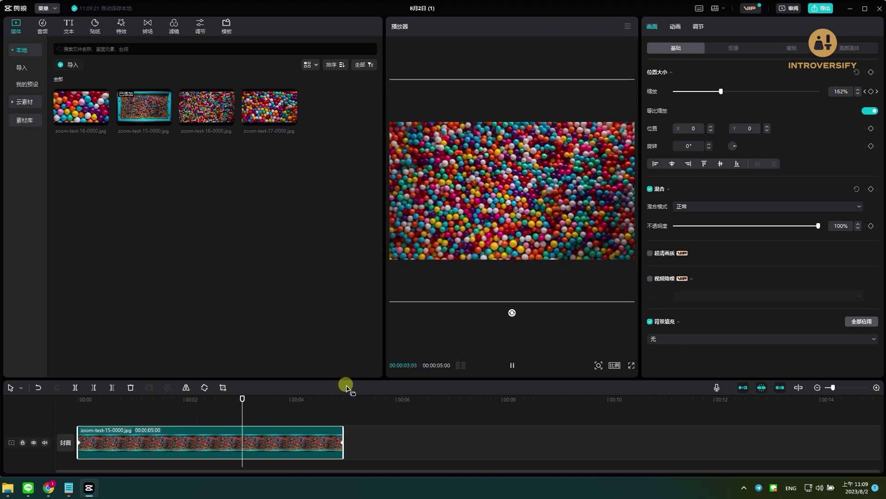
{"action": "left_click", "coordinate": [263, 399]}
{"action": "left_click", "coordinate": [149, 402]}
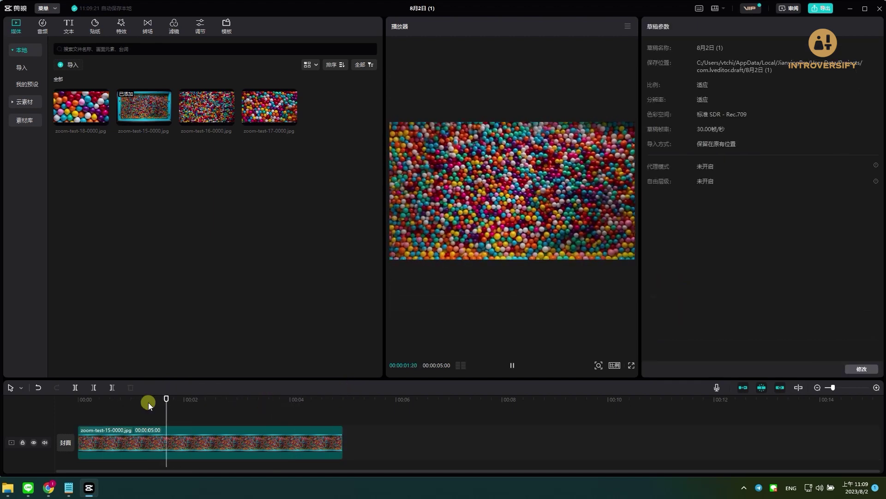
{"action": "left_click", "coordinate": [149, 403]}
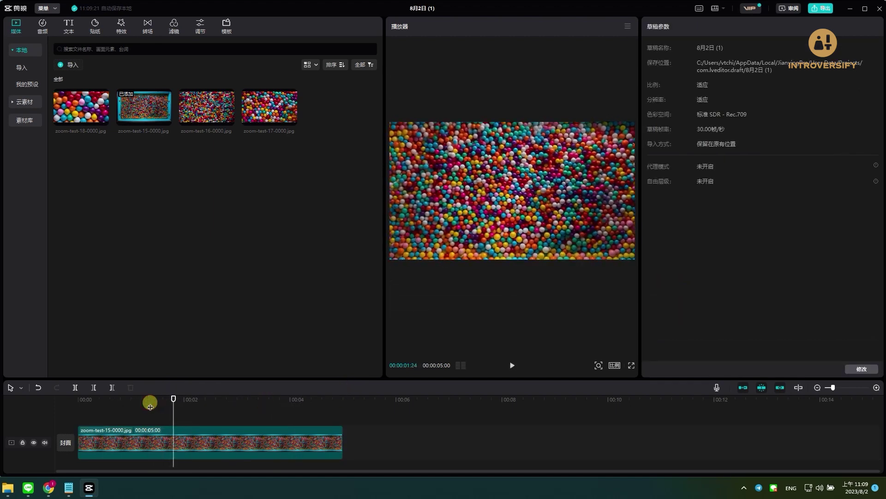
{"action": "key", "text": "space"}
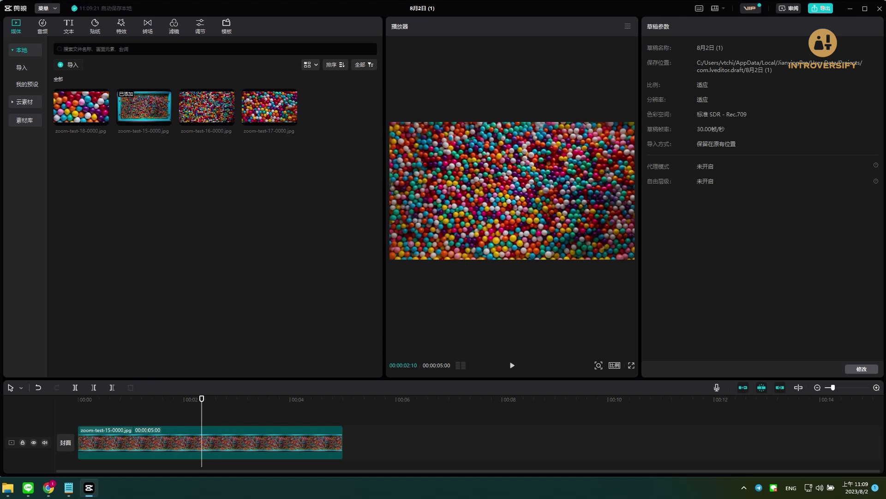
Step: Copy the zoom-test-15 clip and paste the duplicate directly behind the original on the main track
{"action": "right_click", "coordinate": [292, 442]}
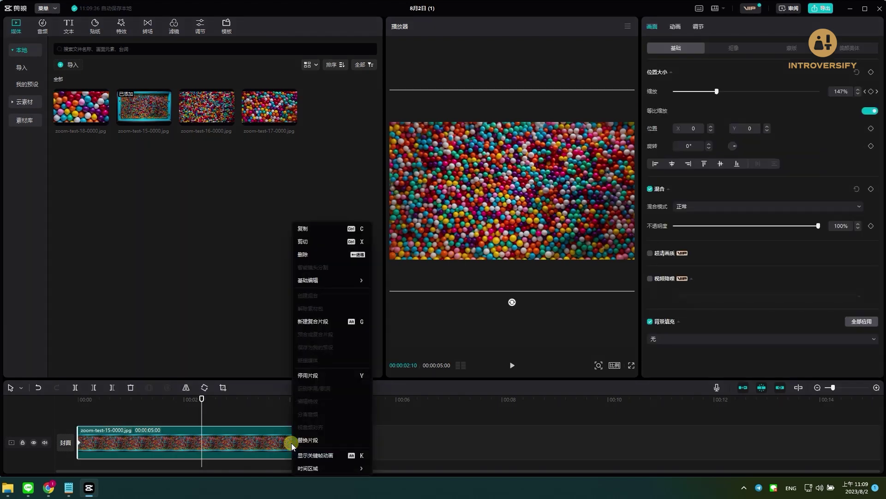
{"action": "left_click", "coordinate": [325, 230]}
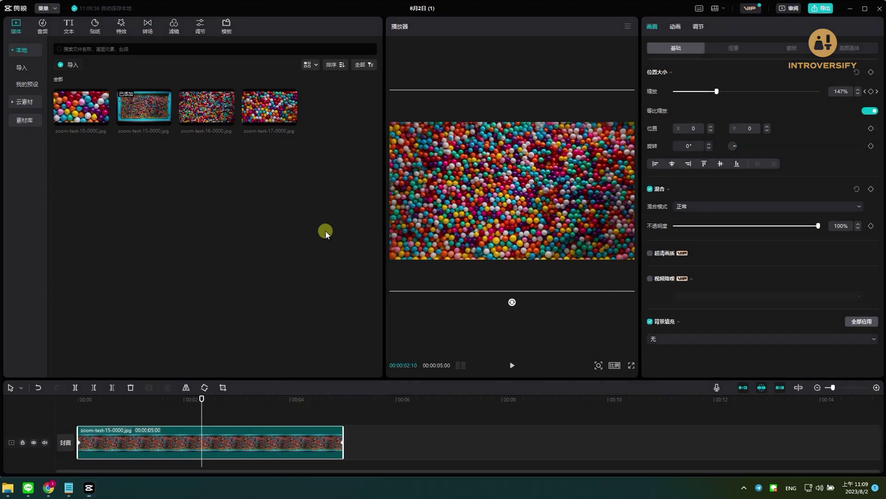
{"action": "left_click", "coordinate": [364, 439]}
{"action": "right_click", "coordinate": [364, 439]}
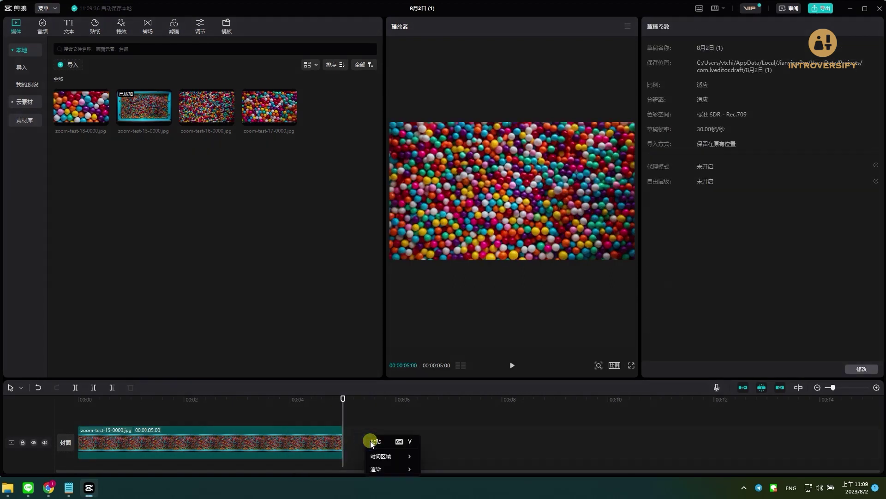
{"action": "left_click", "coordinate": [373, 441]}
{"action": "left_click_drag", "start_coordinate": [378, 420], "coordinate": [395, 453]}
Step: Replace the duplicated clip with zoom-test-16-0000.jpg, reusing the original clip's effects
{"action": "left_click", "coordinate": [198, 107]}
{"action": "left_click_drag", "start_coordinate": [198, 107], "coordinate": [388, 438]}
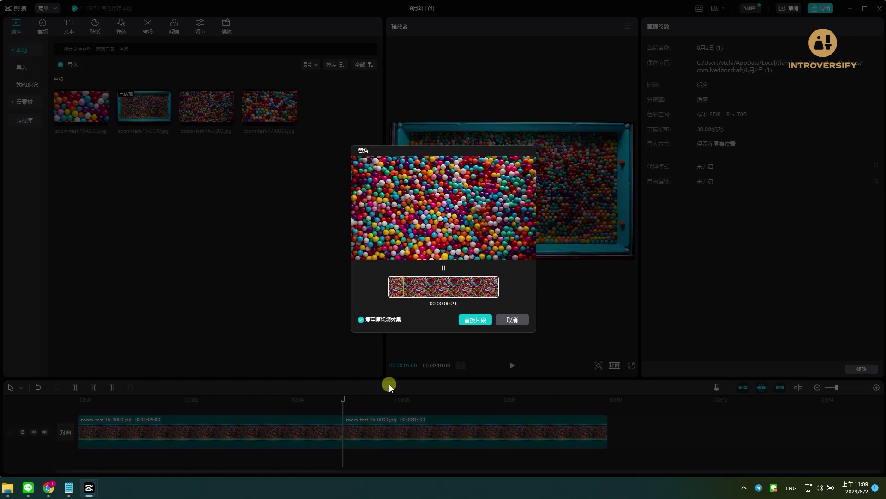
{"action": "left_click", "coordinate": [467, 322]}
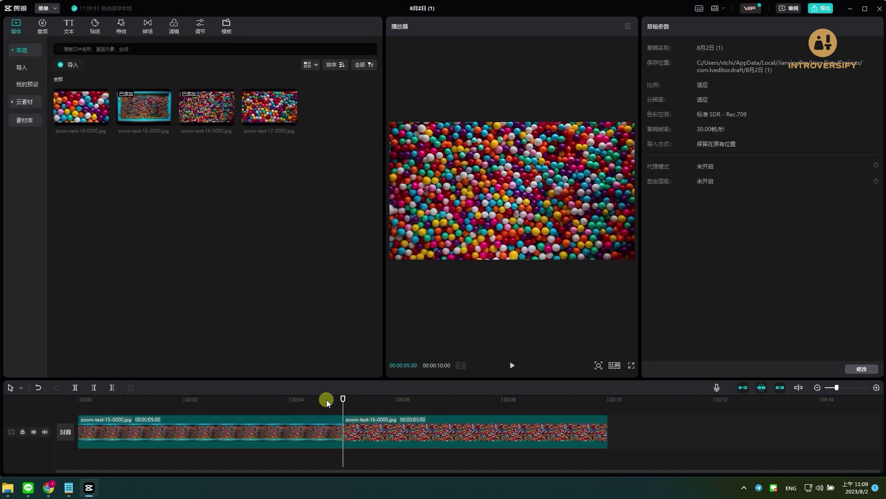
Step: Play back the join between the zoom-test-15 and zoom-test-16 clips to examine the transition
{"action": "left_click_drag", "start_coordinate": [325, 400], "coordinate": [237, 402]}
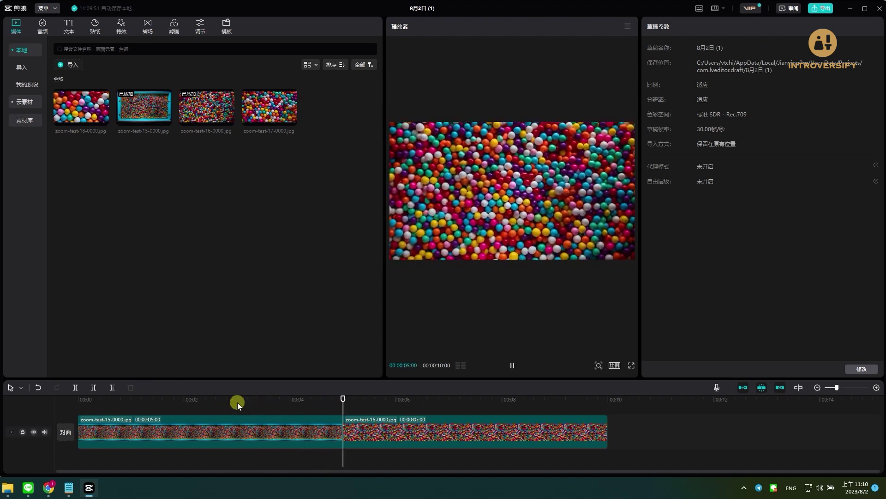
{"action": "key", "text": "space"}
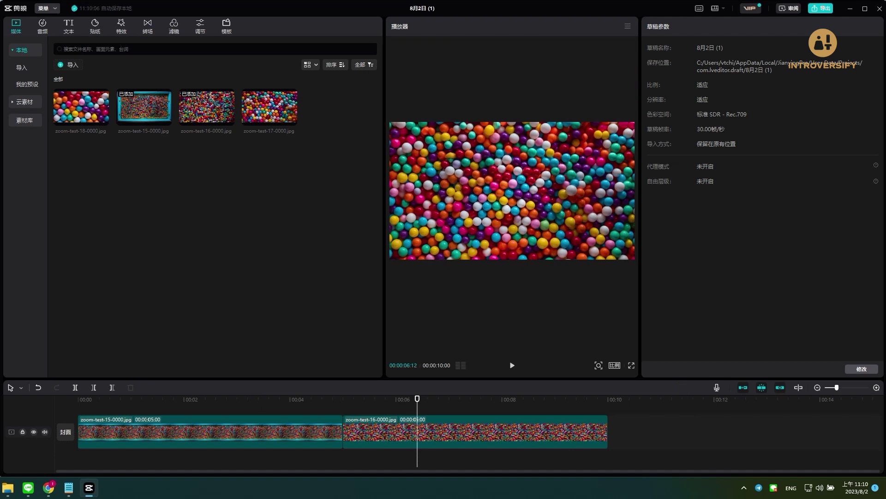
{"action": "left_click_drag", "start_coordinate": [416, 398], "coordinate": [350, 409]}
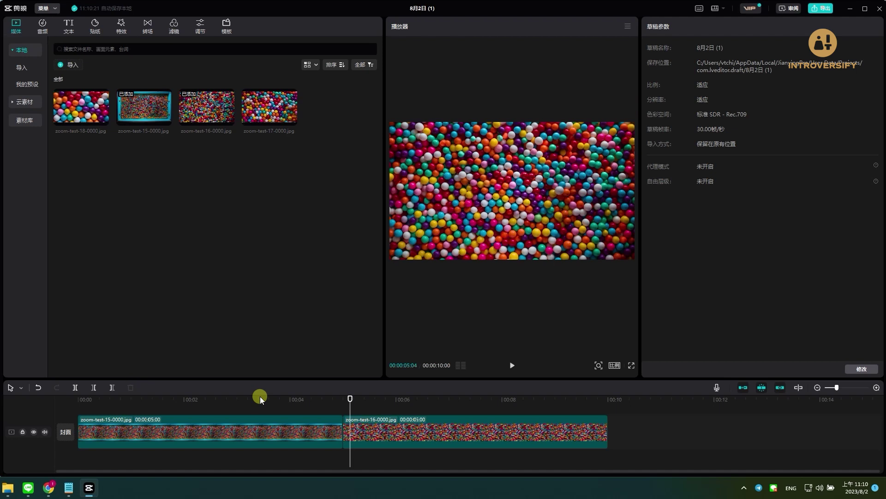
Step: Set the scale to 120% on the zoom-test-16 clip's first frame and 240% on the zoom-test-15 clip's last frame
{"action": "left_click", "coordinate": [422, 433]}
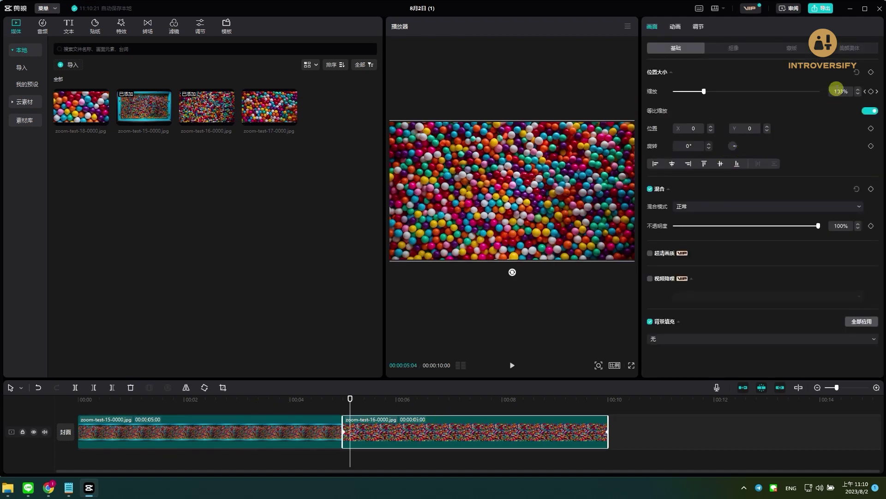
{"action": "left_click_drag", "start_coordinate": [350, 397], "coordinate": [344, 400]}
{"action": "left_click", "coordinate": [402, 433]}
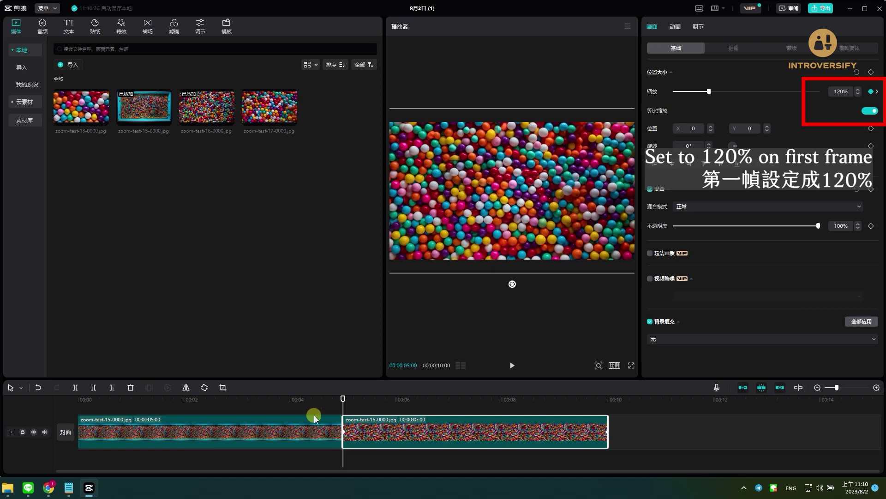
{"action": "left_click", "coordinate": [310, 433]}
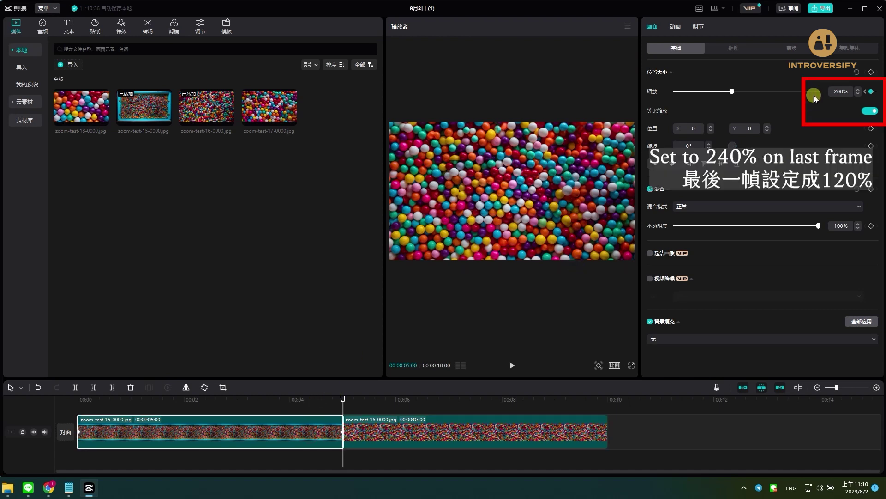
{"action": "left_click", "coordinate": [839, 91]}
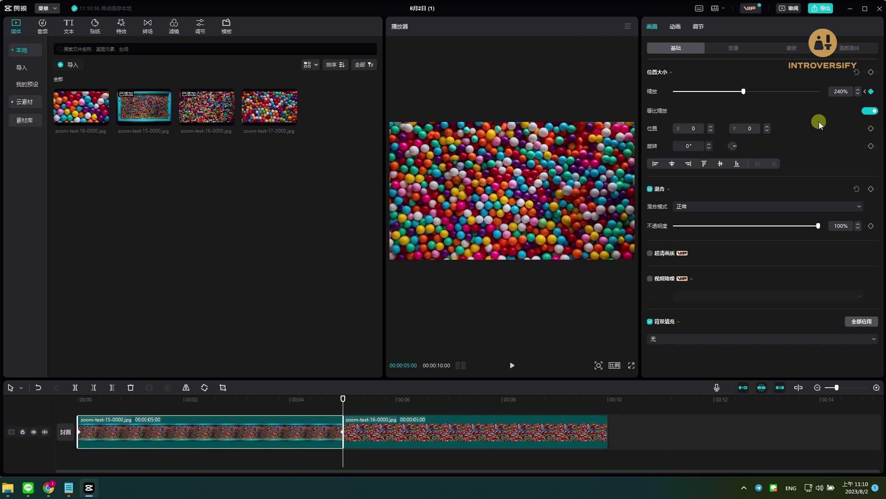
Step: Play back the join between the two clips to check the scale match
{"action": "left_click", "coordinate": [263, 403]}
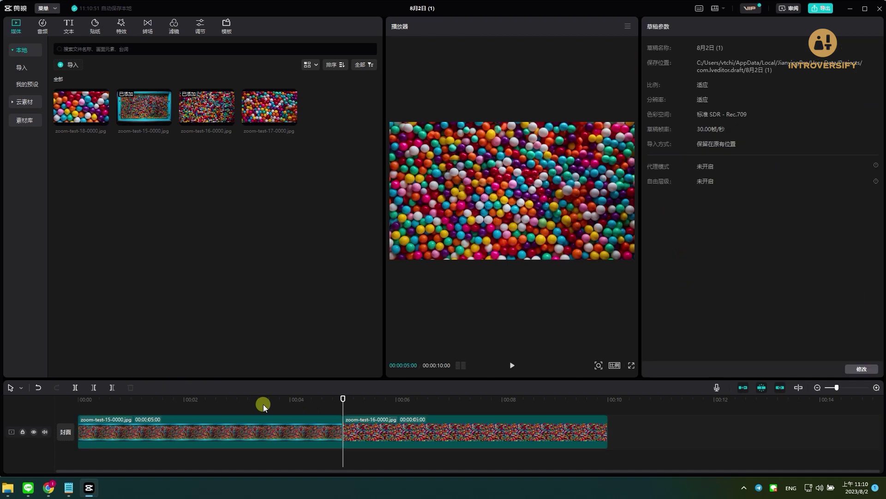
{"action": "key", "text": "space"}
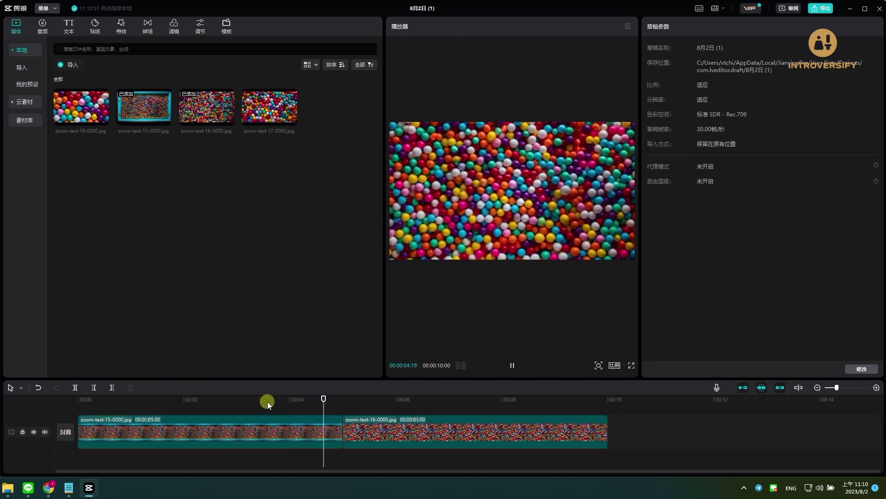
{"action": "key", "text": "space"}
Step: Set the scale keyframe on the last frame of the zoom-test-16 clip to 240%
{"action": "left_click_drag", "start_coordinate": [286, 396], "coordinate": [609, 402]}
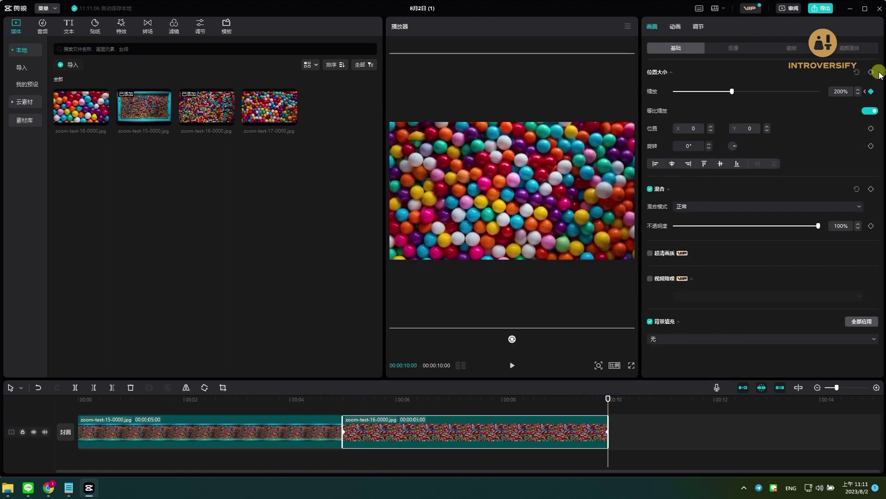
{"action": "left_click", "coordinate": [835, 118]}
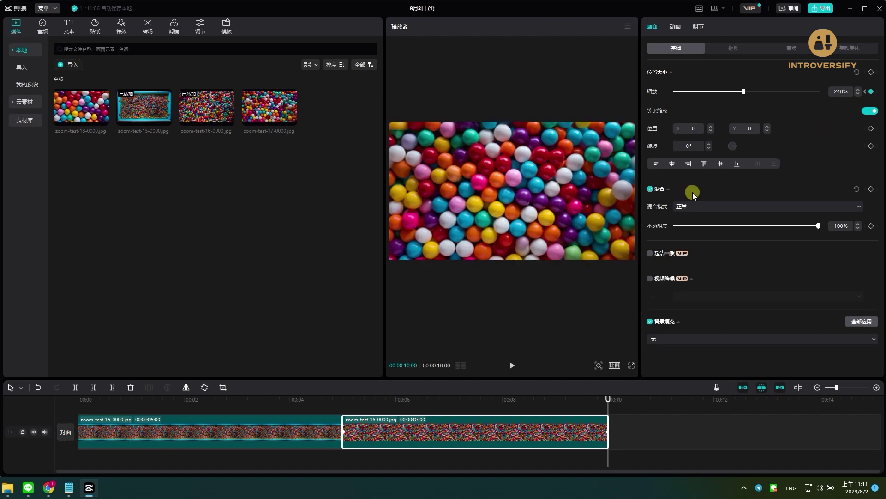
Step: Duplicate the zoom-test-16 clip and place the copy directly behind it on the main track
{"action": "key", "text": "ctrl+c"}
{"action": "key", "text": "ctrl+v"}
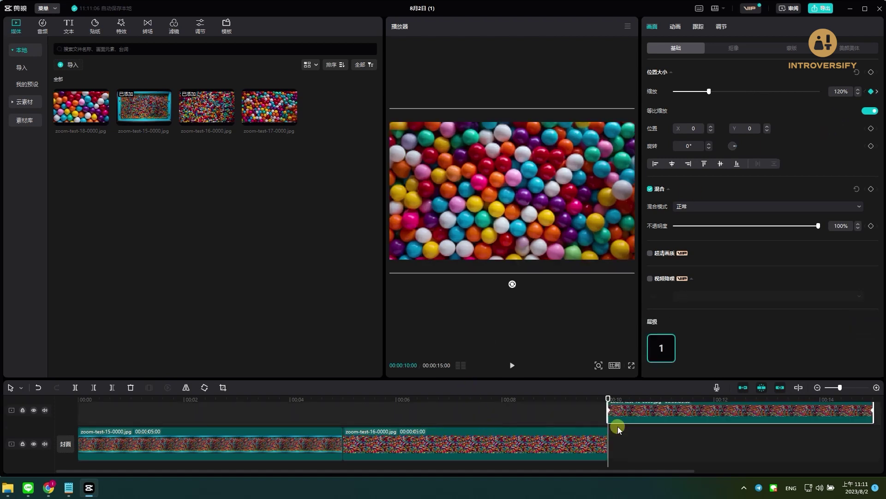
{"action": "left_click_drag", "start_coordinate": [638, 471], "coordinate": [802, 472]}
{"action": "right_click", "coordinate": [536, 430]}
{"action": "left_click", "coordinate": [511, 431]}
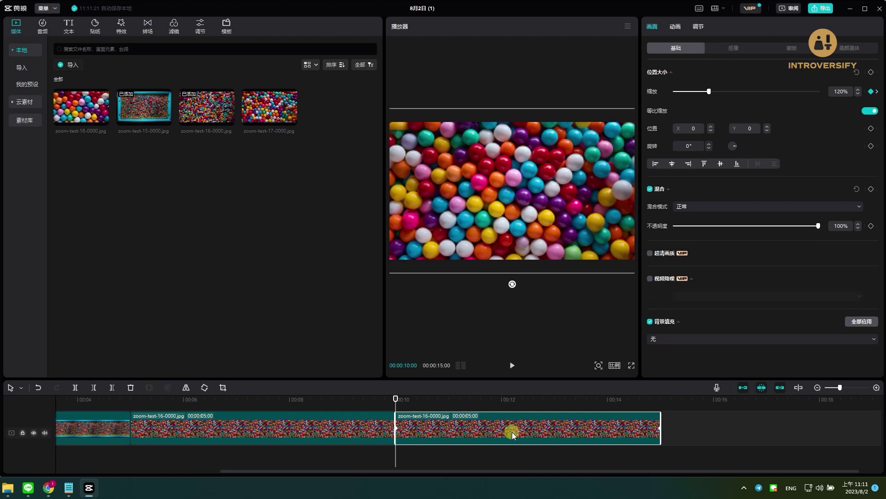
Step: Add another copy of the zoom-test-16 clip at the end and replace the last two copies with zoom-test-17 and zoom-test-18
{"action": "left_click", "coordinate": [683, 429]}
{"action": "key", "text": "ctrl+v"}
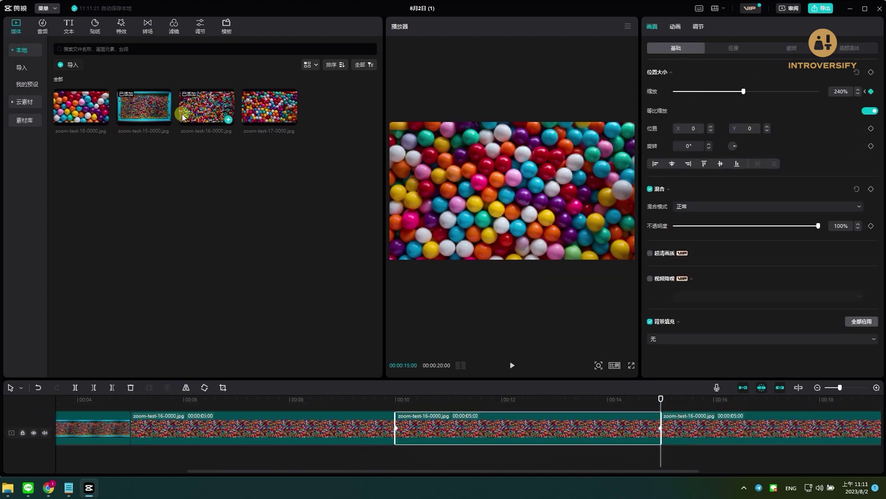
{"action": "left_click_drag", "start_coordinate": [258, 107], "coordinate": [509, 422]}
{"action": "left_click", "coordinate": [473, 321]}
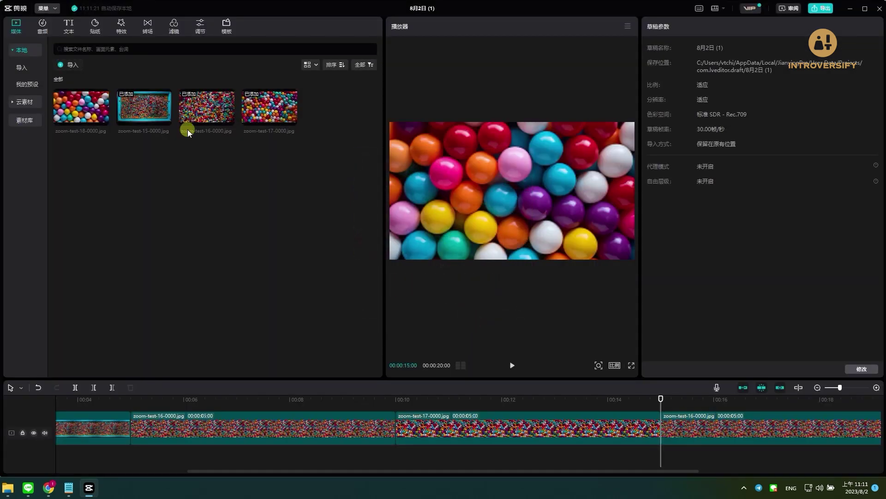
{"action": "left_click_drag", "start_coordinate": [327, 154], "coordinate": [709, 422]}
{"action": "left_click", "coordinate": [472, 320]}
Step: Play back the four-clip zoom sequence from its beginning to check the joins
{"action": "left_click_drag", "start_coordinate": [661, 398], "coordinate": [8, 394]}
{"action": "key", "text": "space"}
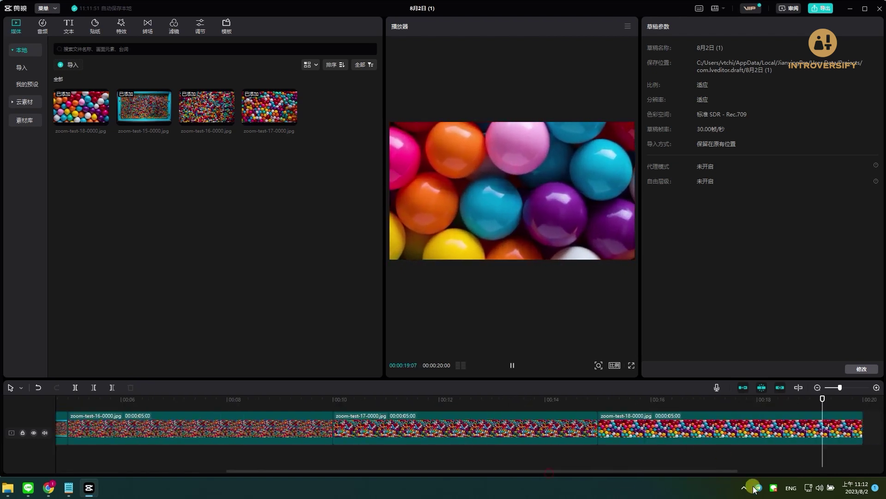
Step: Delete all clips from the timeline
{"action": "left_click_drag", "start_coordinate": [578, 470], "coordinate": [337, 470]}
{"action": "left_click", "coordinate": [237, 436]}
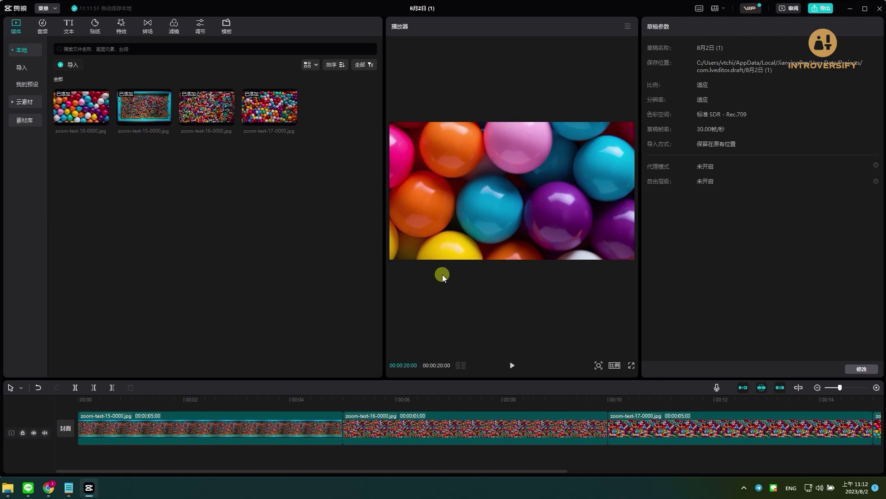
{"action": "key", "text": "ctrl+a"}
{"action": "key", "text": "Delete"}
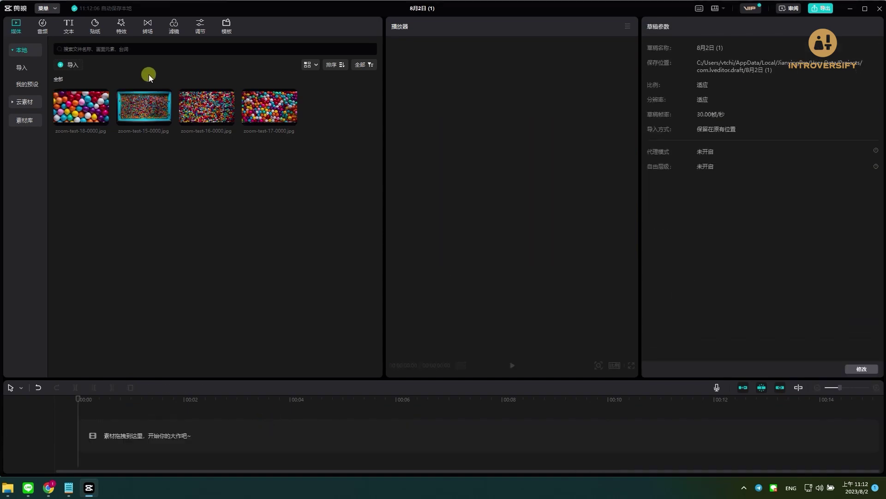
Step: Place zoom-test-18 on the empty main track and set a 240% scale keyframe on its first frame
{"action": "left_click_drag", "start_coordinate": [81, 106], "coordinate": [112, 442]}
{"action": "left_click", "coordinate": [872, 94]}
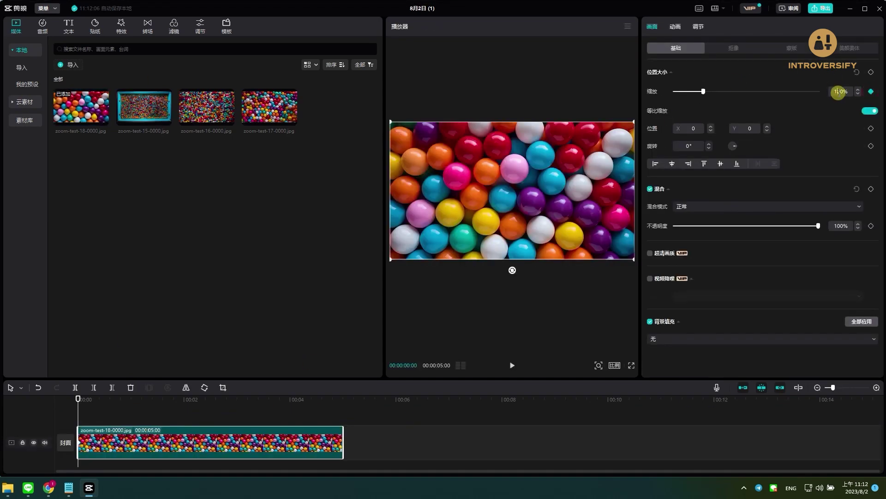
{"action": "left_click", "coordinate": [826, 93]}
{"action": "type", "text": "240"}
{"action": "key", "text": "Return"}
Step: Set the scale on the zoom-test-18 clip's last frame to 120%
{"action": "left_click", "coordinate": [340, 422]}
{"action": "left_click", "coordinate": [343, 399]}
{"action": "left_click", "coordinate": [835, 91]}
{"action": "type", "text": "120"}
{"action": "key", "text": "Return"}
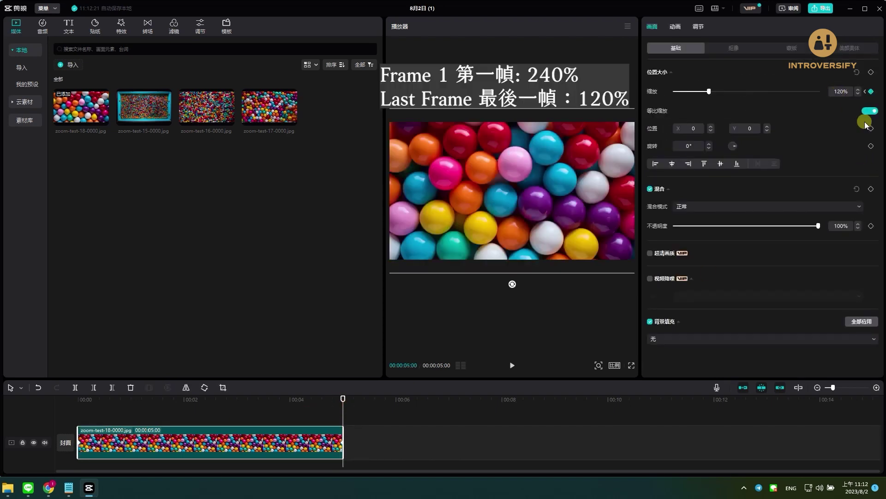
Step: Duplicate the keyframed zoom-test-18 clip so that four copies sit end to end on the main track
{"action": "left_click_drag", "start_coordinate": [67, 116], "coordinate": [286, 263]}
{"action": "right_click", "coordinate": [309, 442]}
{"action": "left_click", "coordinate": [262, 433]}
{"action": "key", "text": "ctrl+c"}
{"action": "key", "text": "ctrl+v"}
{"action": "key", "text": "ctrl+v"}
{"action": "left_click", "coordinate": [400, 426]}
{"action": "key", "text": "ctrl+v"}
{"action": "key", "text": "ctrl+x"}
{"action": "key", "text": "ctrl+v"}
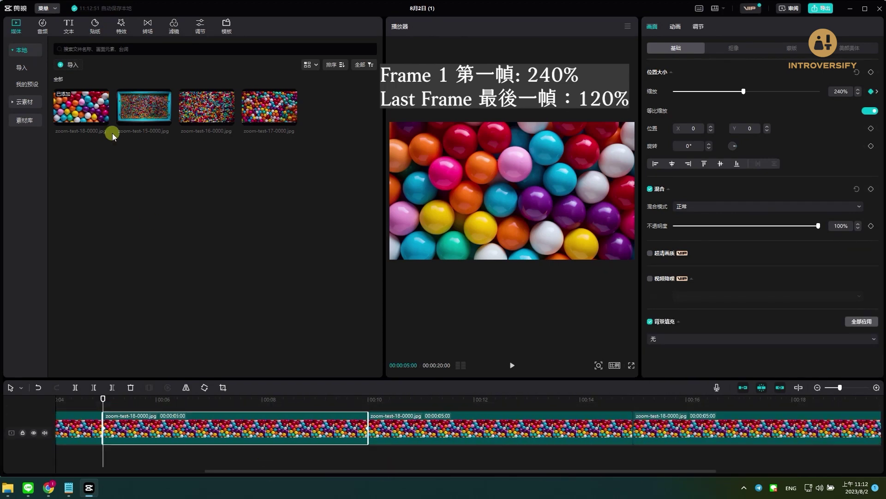
Step: Replace the second, third and fourth clips with zoom-test-17, zoom-test-16 and zoom-test-15, keeping the copied scale keyframes
{"action": "left_click_drag", "start_coordinate": [276, 109], "coordinate": [196, 433]}
{"action": "left_click", "coordinate": [467, 318]}
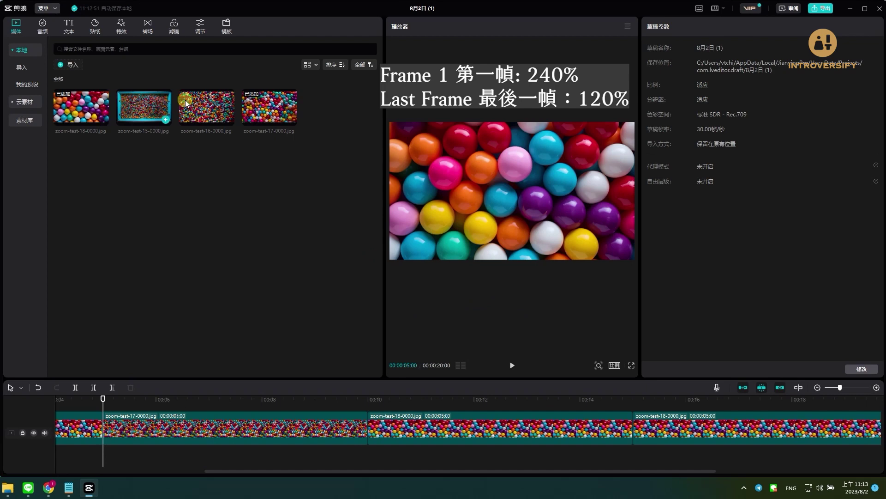
{"action": "left_click_drag", "start_coordinate": [180, 100], "coordinate": [435, 431]}
{"action": "left_click", "coordinate": [467, 318]}
{"action": "left_click_drag", "start_coordinate": [185, 134], "coordinate": [707, 429]}
{"action": "left_click", "coordinate": [467, 319]}
Step: Play back the reversed zoom sequence from its start, widening the player for a larger preview
{"action": "left_click_drag", "start_coordinate": [133, 403], "coordinate": [71, 443]}
{"action": "left_click", "coordinate": [391, 439]}
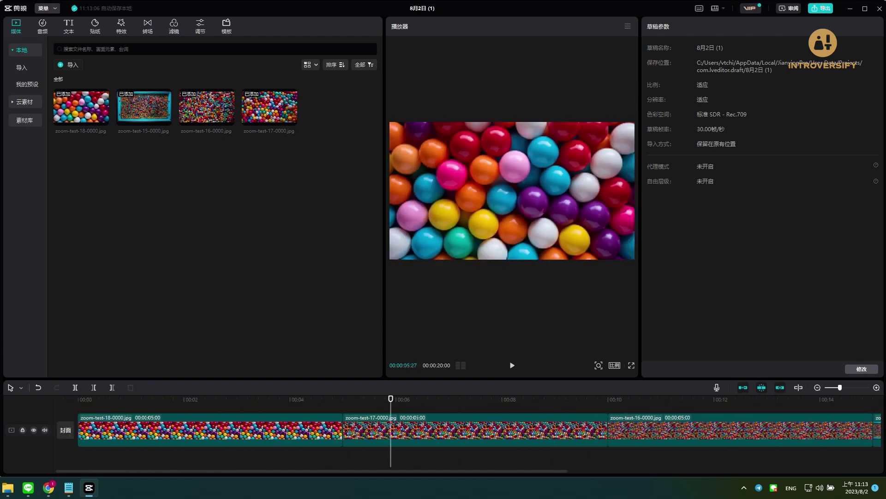
{"action": "scroll", "coordinate": [158, 404], "scroll_direction": "up", "scroll_amount": 2}
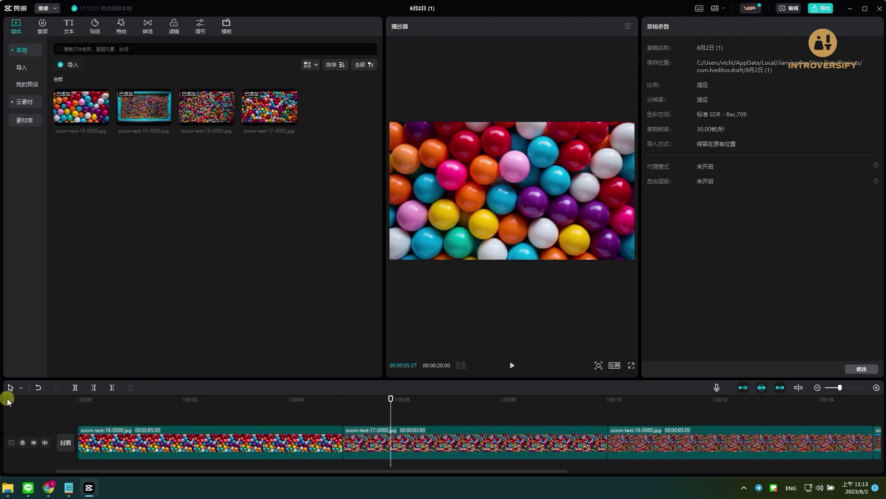
{"action": "left_click", "coordinate": [82, 398]}
{"action": "key", "text": "space"}
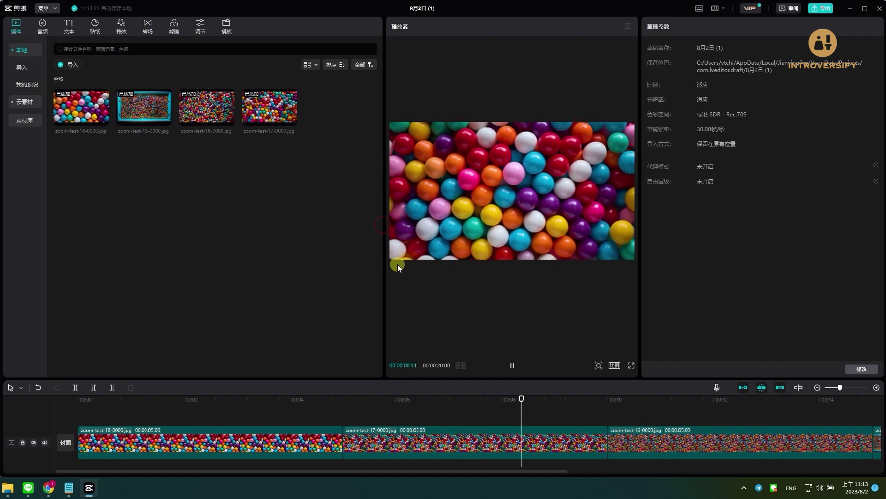
{"action": "key", "text": "space"}
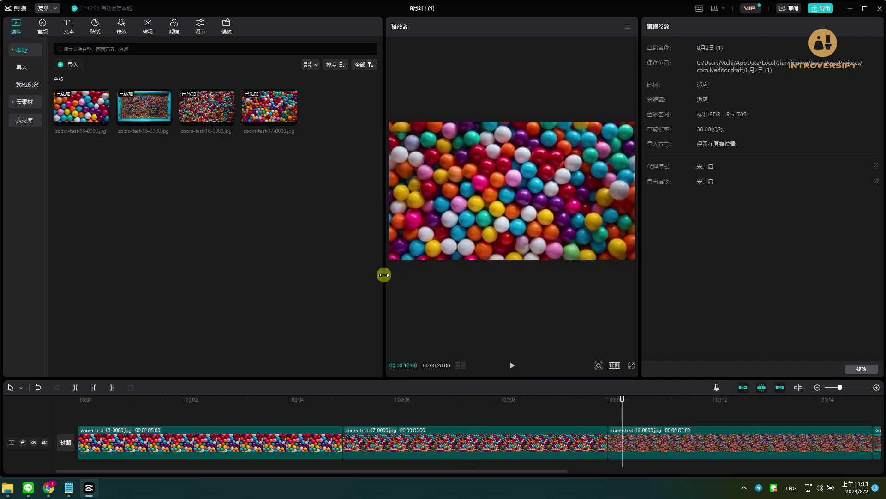
{"action": "left_click_drag", "start_coordinate": [384, 275], "coordinate": [238, 275]}
{"action": "key", "text": "space"}
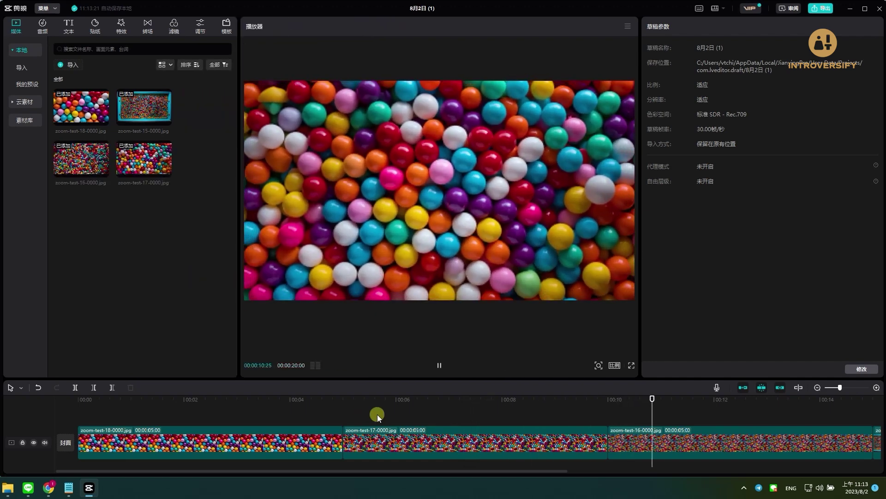